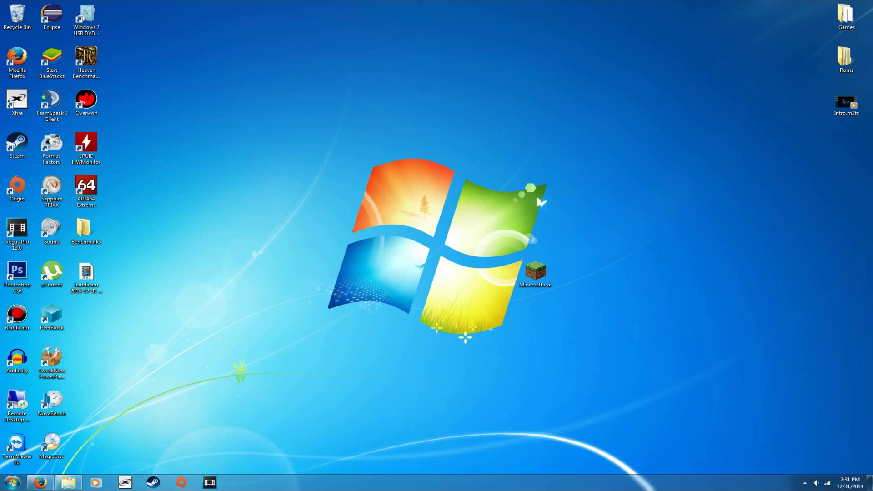
# Step: Open the Minecraft launcher and set the current profile's JVM argument to -Xmx4G
pyautogui.doubleClick(535, 271)
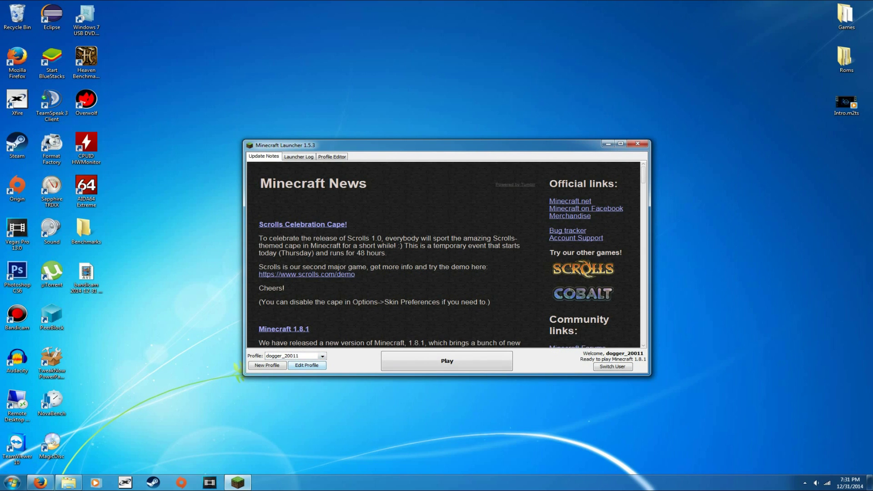
pyautogui.click(306, 365)
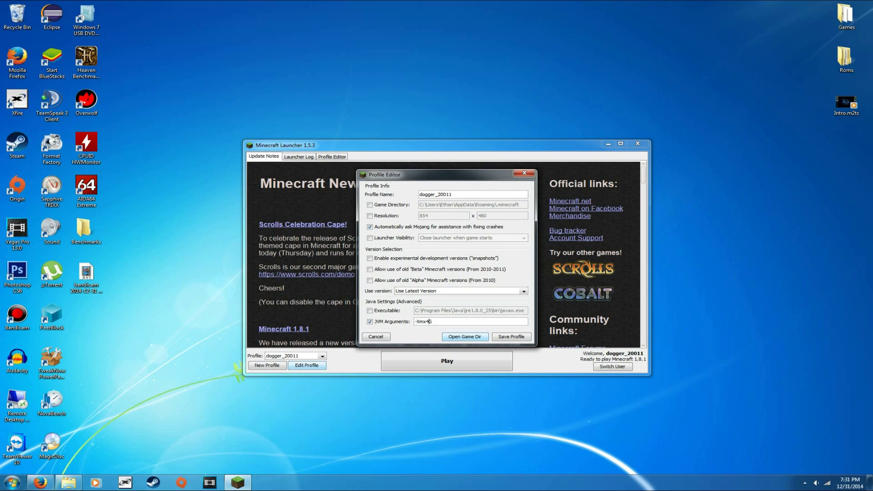
pyautogui.press('BackSpace')
pyautogui.write('4')
pyautogui.press('BackSpace')
pyautogui.write('6')
pyautogui.press('BackSpace')
pyautogui.write('4')
pyautogui.press('Return')
pyautogui.press('Return')
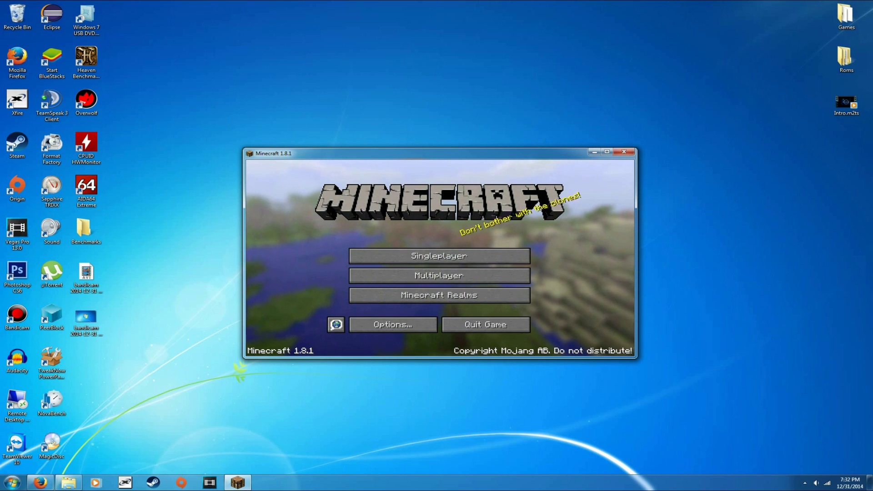
# Step: Load the existing singleplayer world named New World
pyautogui.click(438, 256)
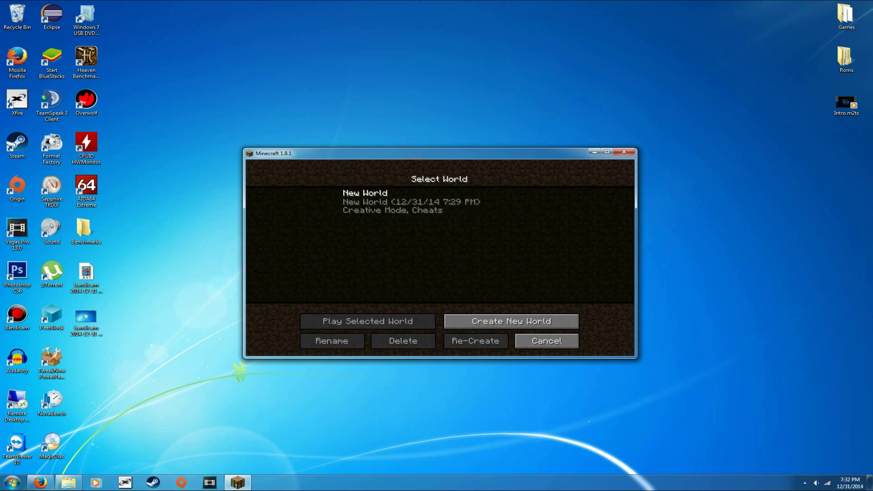
pyautogui.click(409, 201)
pyautogui.click(367, 321)
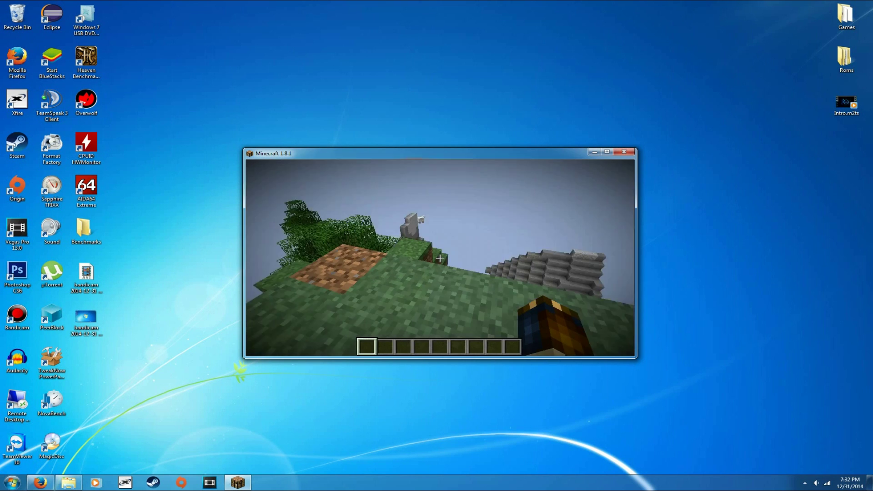
# Step: Show the debug overlay and walk around the hilltop to check the frame rate and memory use
pyautogui.press('F3')
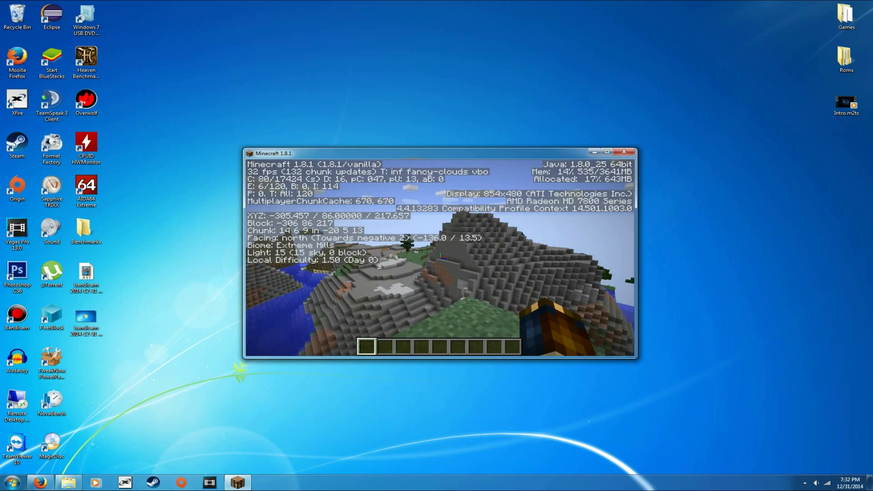
pyautogui.press('w')
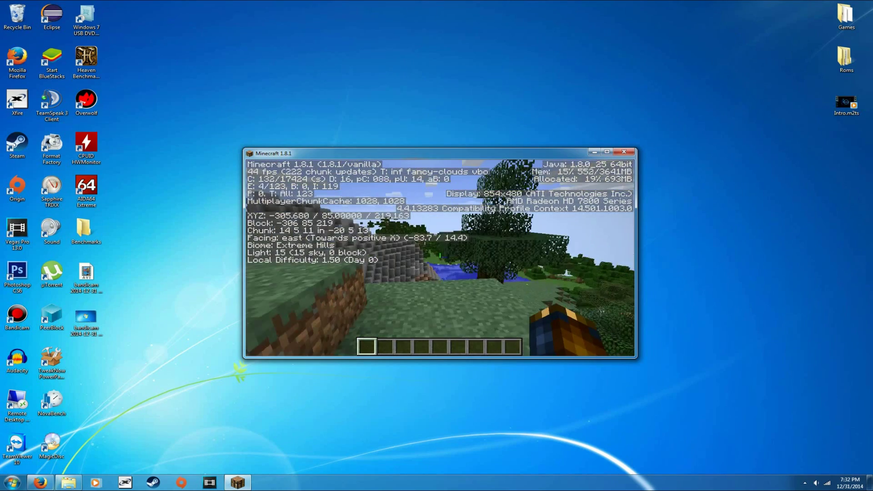
pyautogui.press('w')
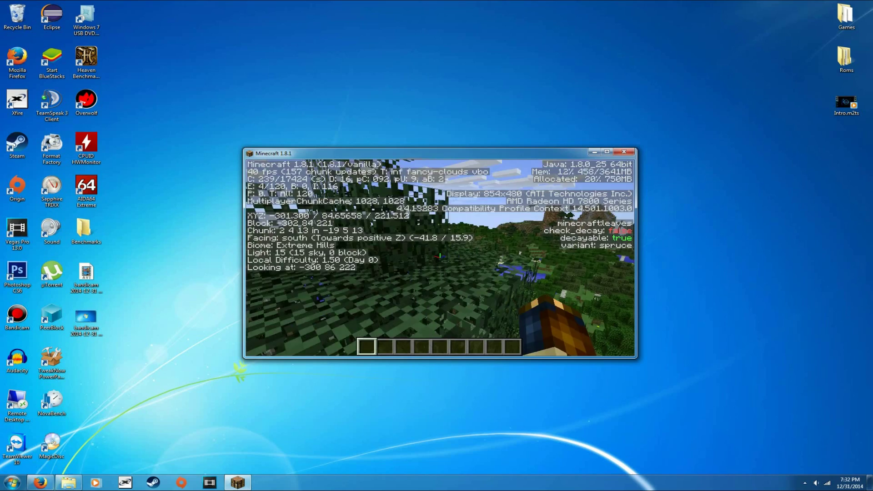
pyautogui.press('w')
pyautogui.press('space')
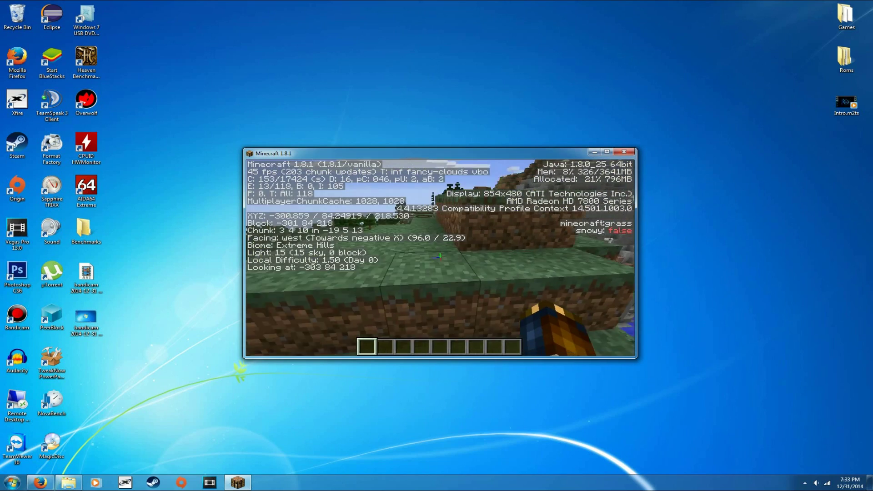
pyautogui.press('w')
# Step: Pause the game and open its Video Settings
pyautogui.press('Escape')
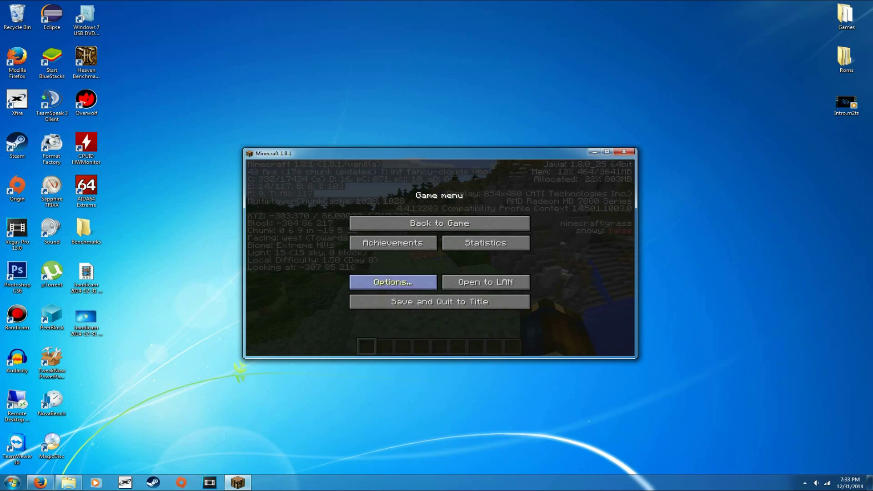
pyautogui.click(393, 282)
pyautogui.click(366, 254)
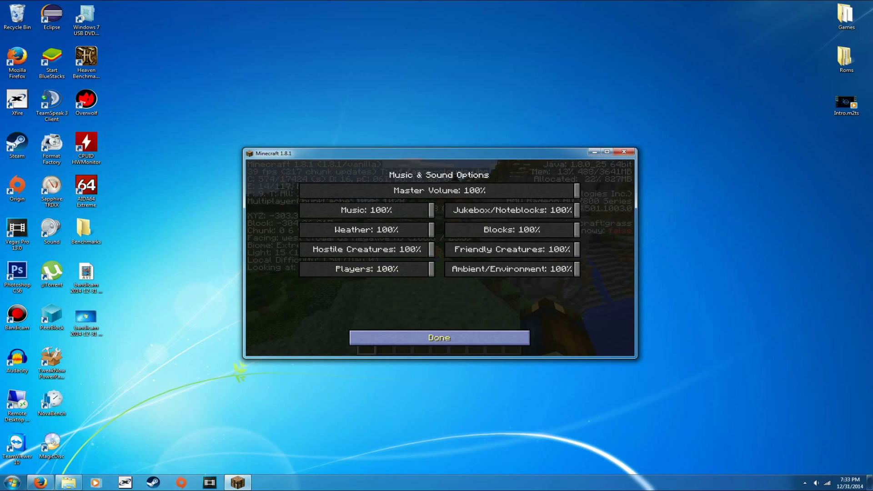
pyautogui.press('Escape')
pyautogui.click(366, 274)
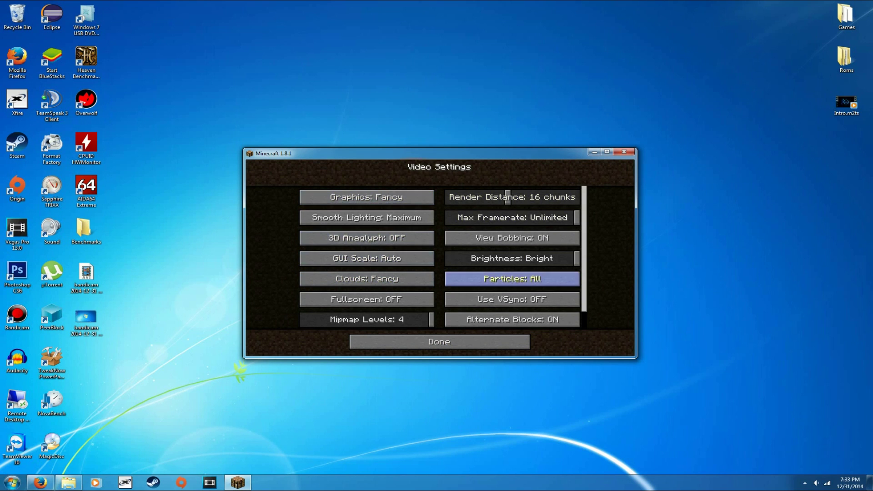
# Step: Review the full list of video options, from Graphics and Render Distance down to Use VBOs and Entity Shadows
pyautogui.scroll(-1, 512, 291)
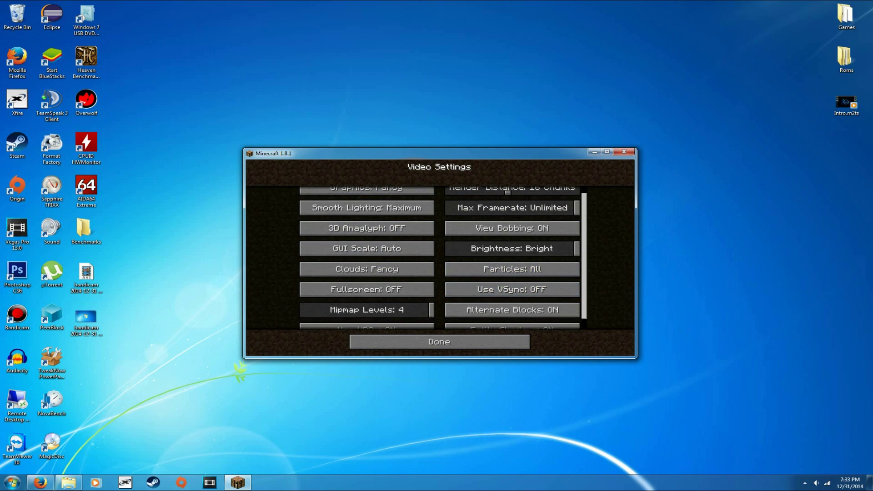
pyautogui.scroll(1, 512, 237)
pyautogui.scroll(-1, 512, 235)
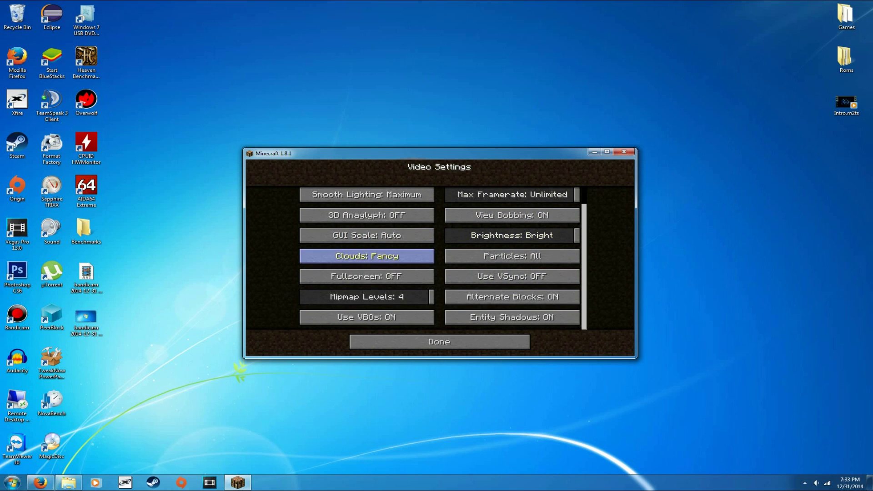
pyautogui.scroll(1, 367, 298)
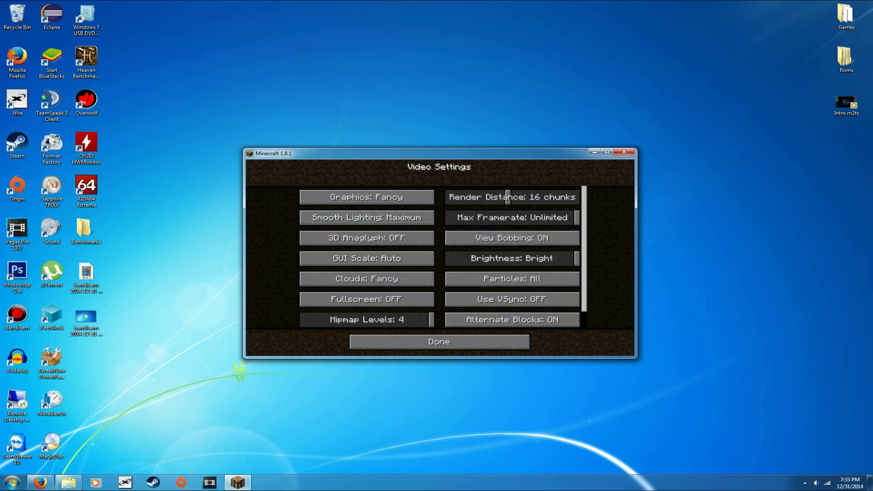
pyautogui.scroll(-1, 366, 314)
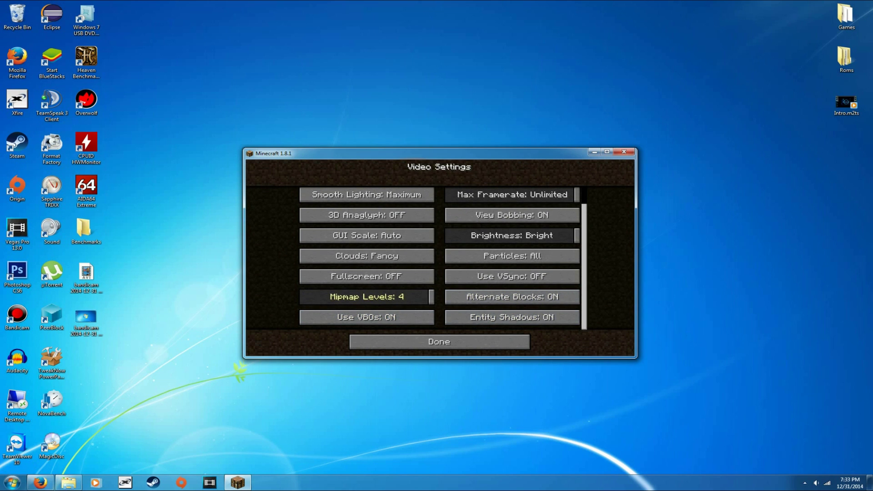
pyautogui.scroll(1, 512, 200)
pyautogui.scroll(-1, 512, 215)
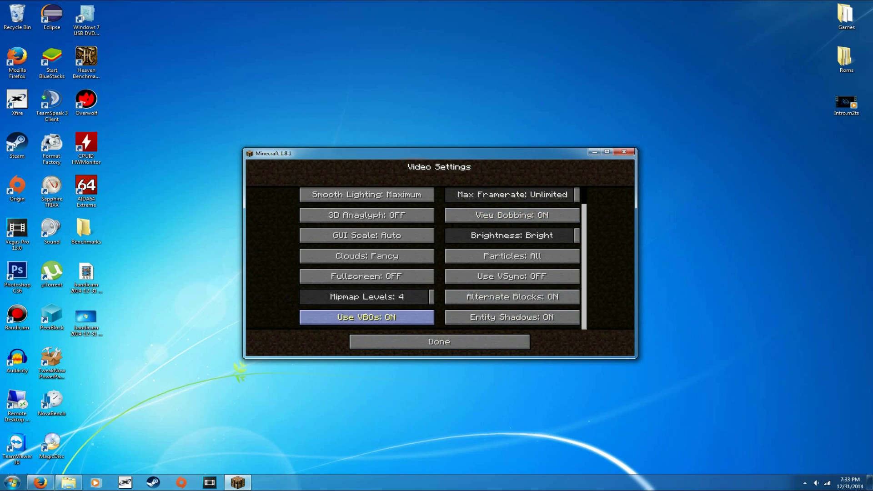
pyautogui.scroll(1, 512, 254)
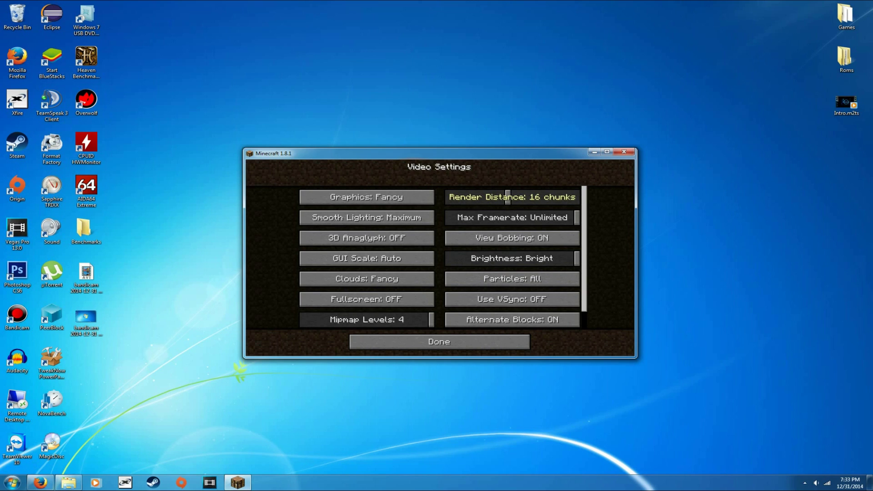
# Step: Try the render distance at its maximum and return it to 16 chunks
pyautogui.moveTo(508, 197); pyautogui.dragTo(576, 197)
pyautogui.moveTo(577, 197); pyautogui.dragTo(508, 197)
pyautogui.moveTo(508, 197)
pyautogui.mouseDown()
pyautogui.moveTo(490, 197)
pyautogui.moveTo(507, 197)
pyautogui.mouseUp()
# Step: Turn Entity Shadows off in the video settings
pyautogui.scroll(-2, 512, 235)
pyautogui.scroll(2, 512, 236)
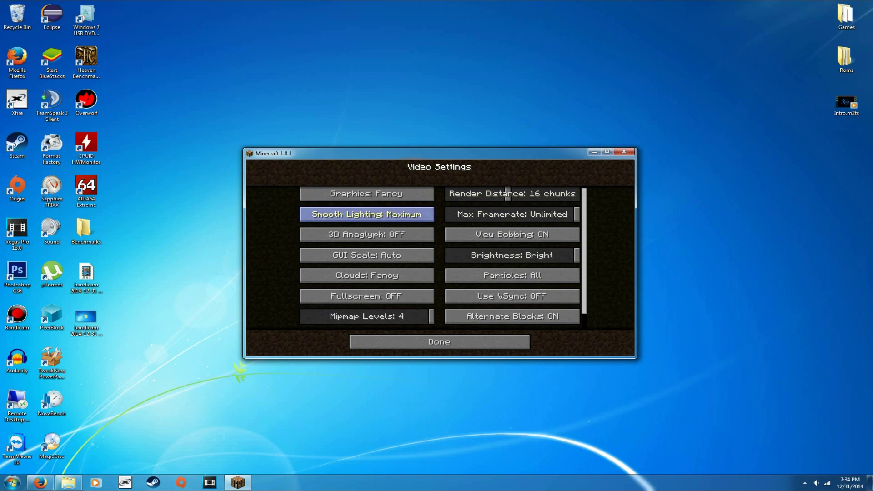
pyautogui.scroll(-1, 512, 273)
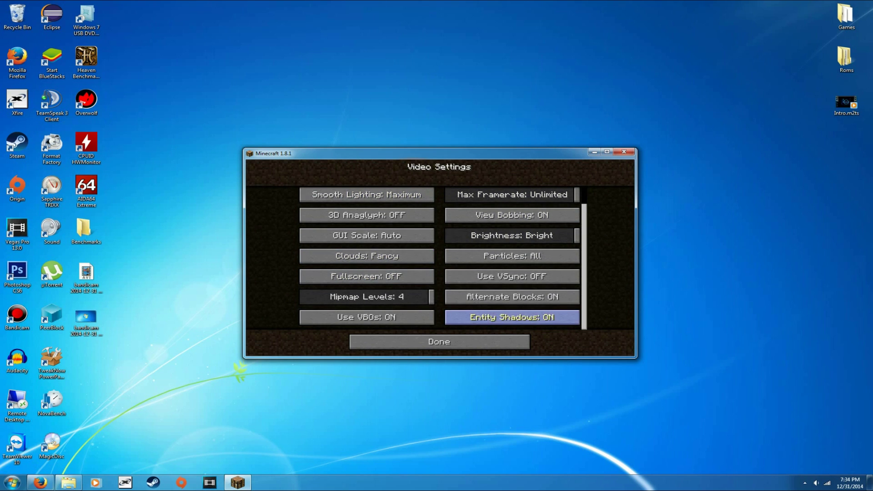
pyautogui.click(512, 317)
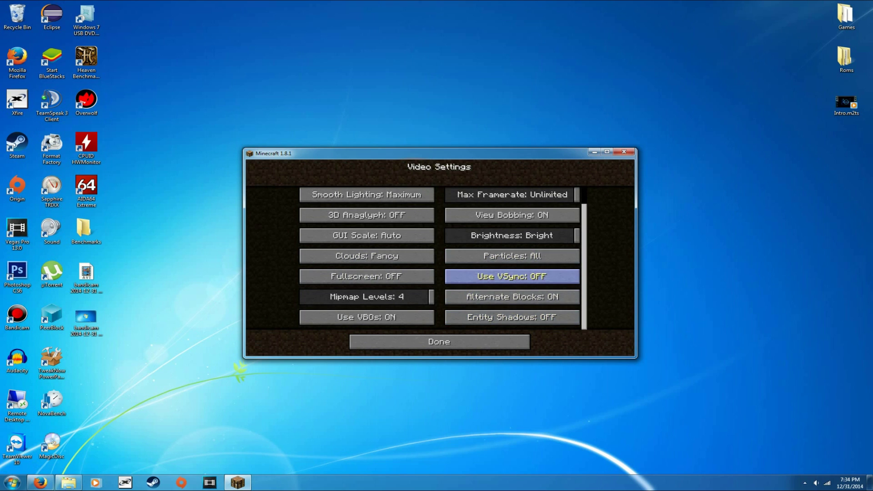
# Step: Cycle through the Particles and Smooth Lighting levels, returning them to All and Maximum
pyautogui.scroll(1, 512, 257)
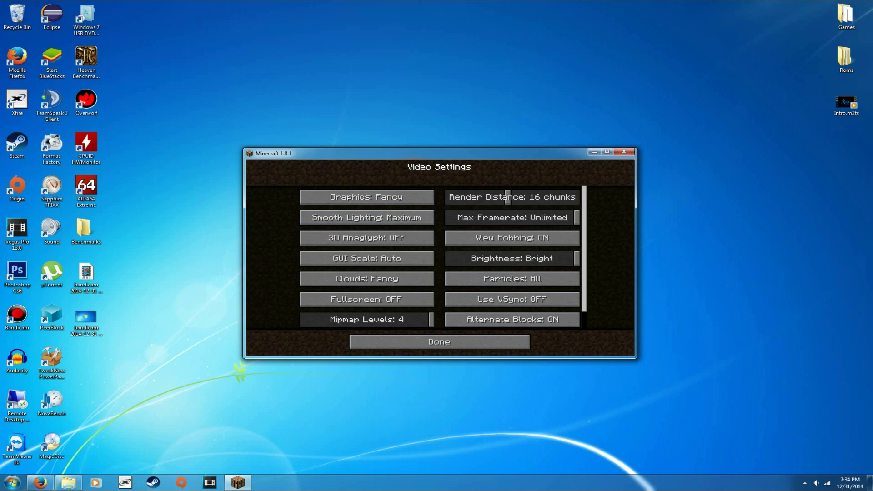
pyautogui.click(513, 279)
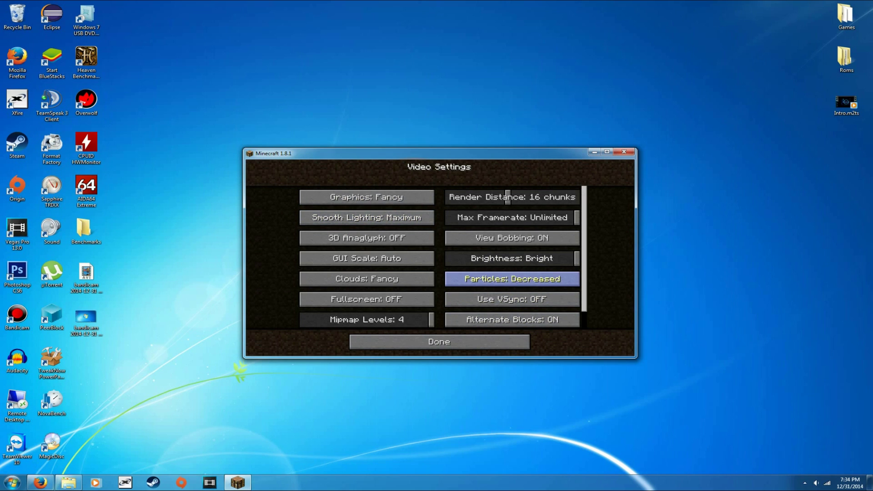
pyautogui.click(366, 218)
pyautogui.click(367, 217)
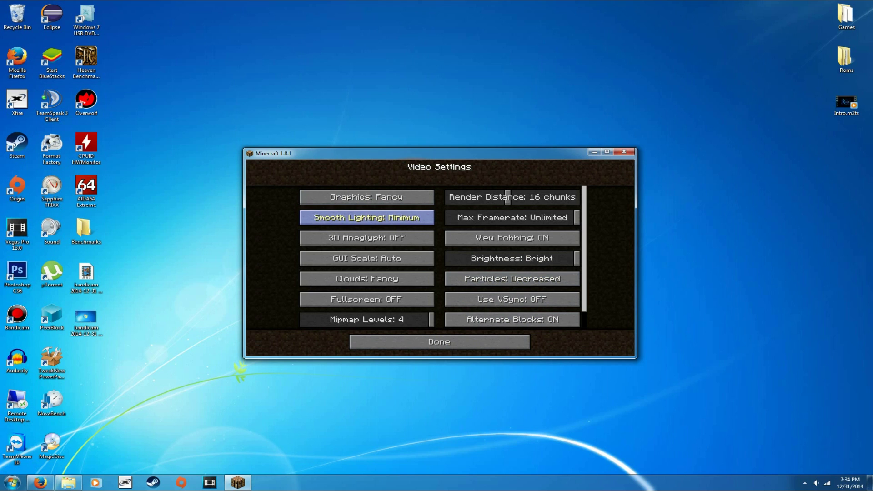
pyautogui.click(366, 218)
pyautogui.click(512, 279)
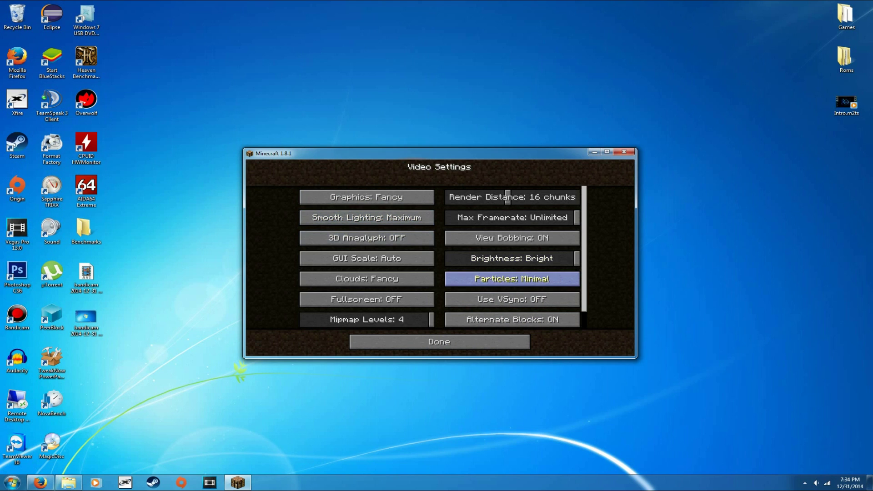
pyautogui.scroll(-1, 512, 279)
pyautogui.scroll(1, 512, 276)
pyautogui.click(512, 276)
# Step: Switch Use VBOs off and back on
pyautogui.scroll(-1, 512, 276)
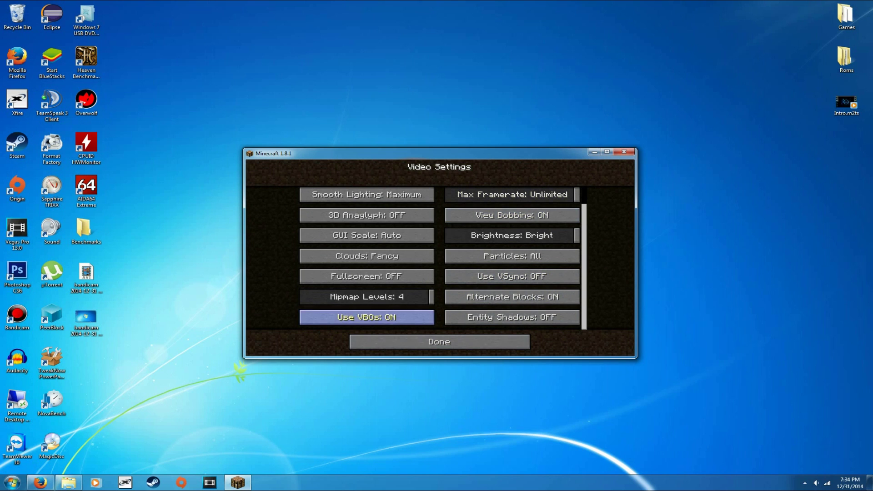
pyautogui.click(366, 317)
pyautogui.click(366, 317)
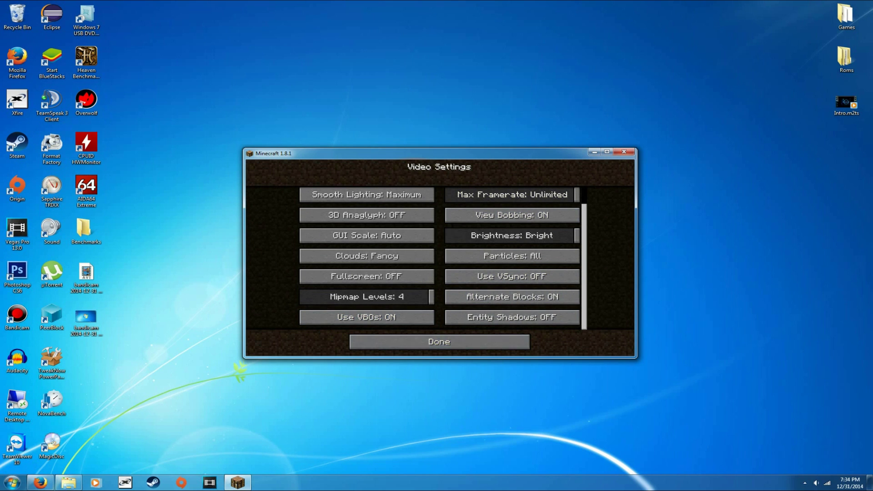
# Step: Leave the settings, return to the game and view the scene briefly with the interface hidden
pyautogui.click(439, 342)
pyautogui.click(440, 337)
pyautogui.click(410, 223)
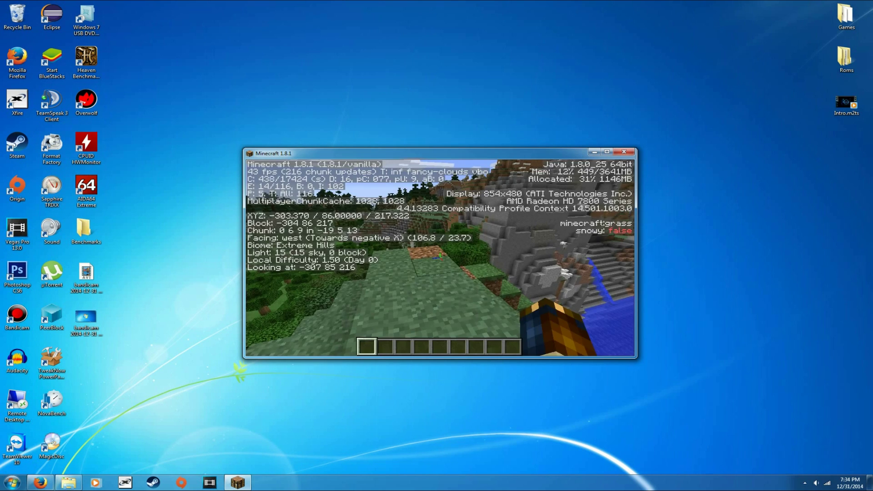
pyautogui.press('F1')
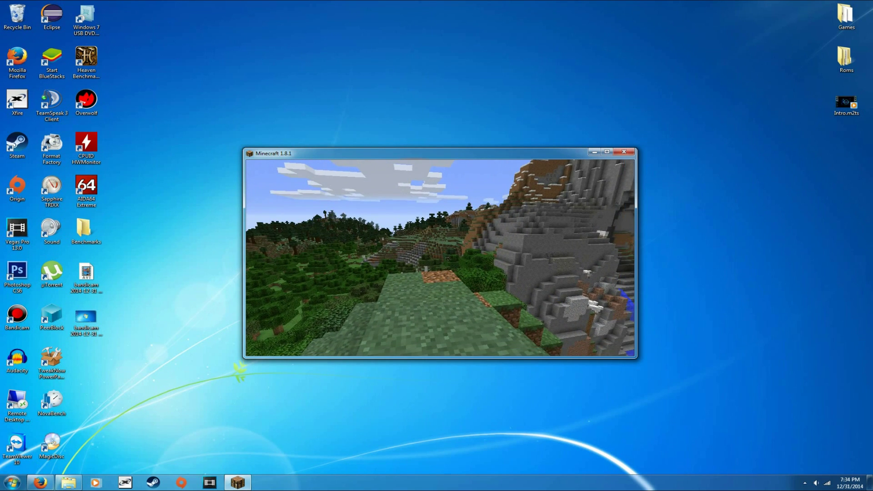
pyautogui.press('F1')
# Step: Save and quit the world, and exit Minecraft
pyautogui.press('Escape')
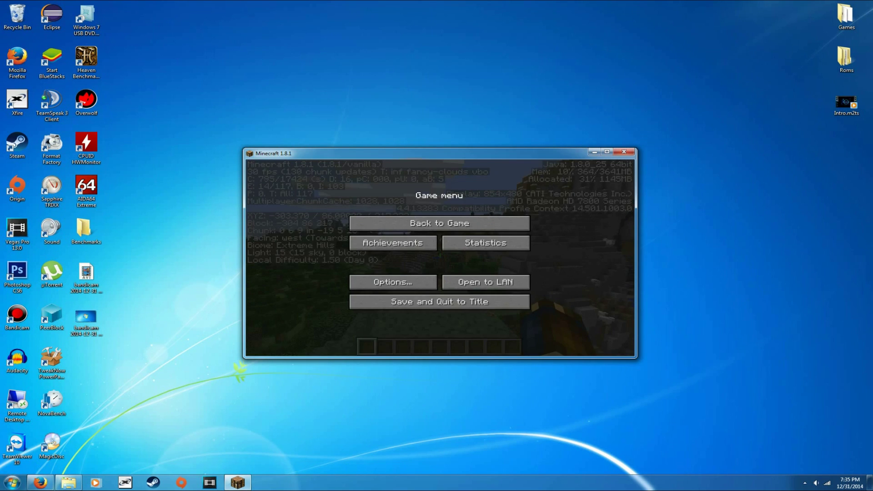
pyautogui.click(440, 301)
pyautogui.click(499, 320)
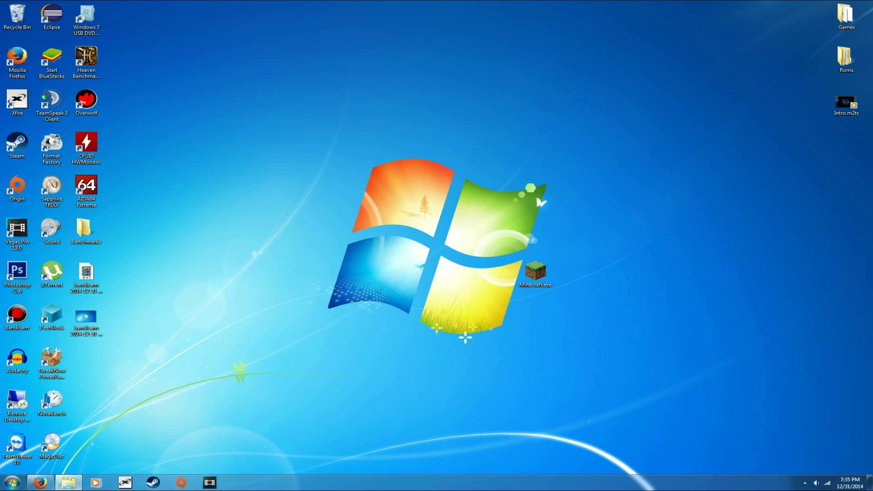
# Step: Check the .minecraft mods folder for the OptiFine jar, and minimize the folder window
pyautogui.click(68, 482)
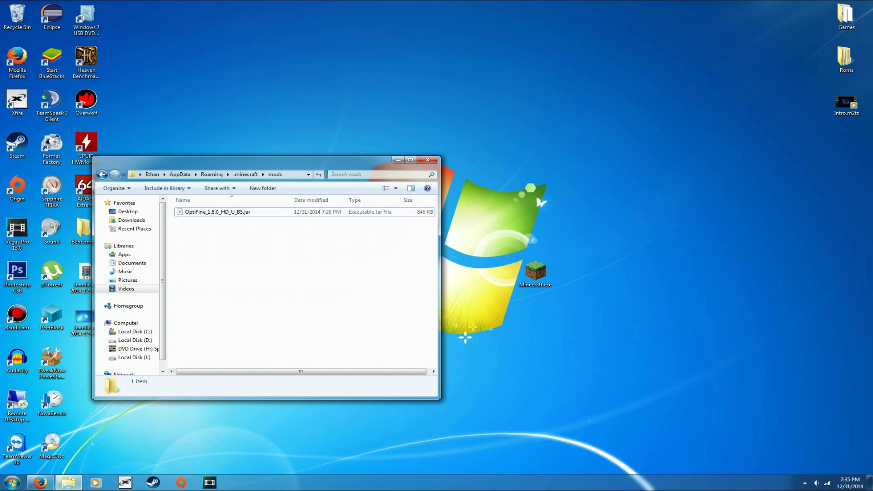
pyautogui.click(398, 160)
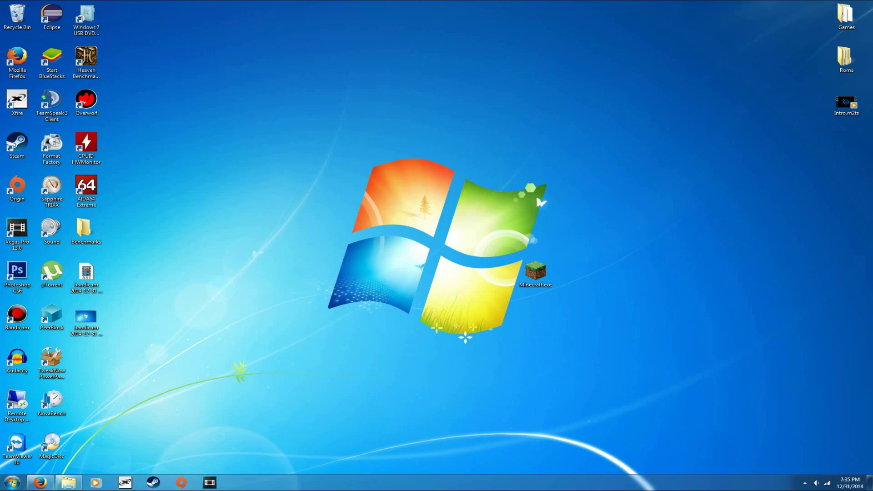
# Step: Reopen the Minecraft launcher and select the Forge profile
pyautogui.doubleClick(535, 274)
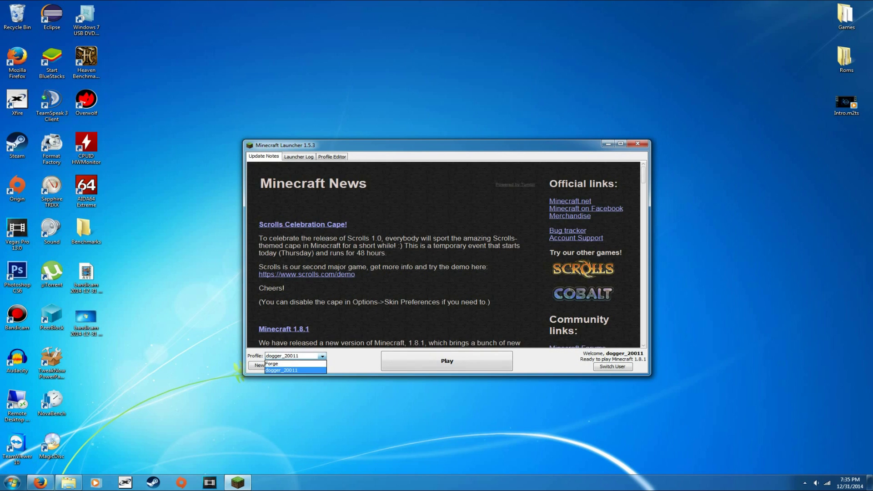
pyautogui.click(273, 363)
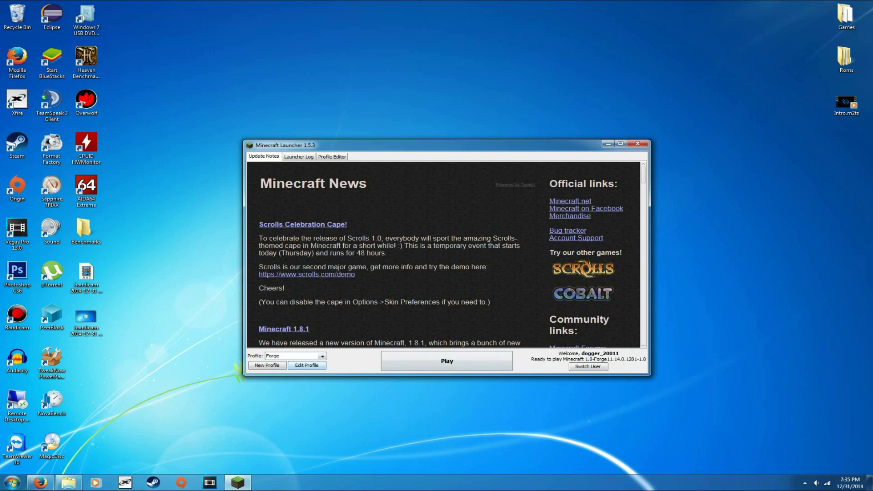
# Step: Launch Minecraft with the Forge profile and check the Fast Render option in the performance video settings, returning to the title screen
pyautogui.click(447, 361)
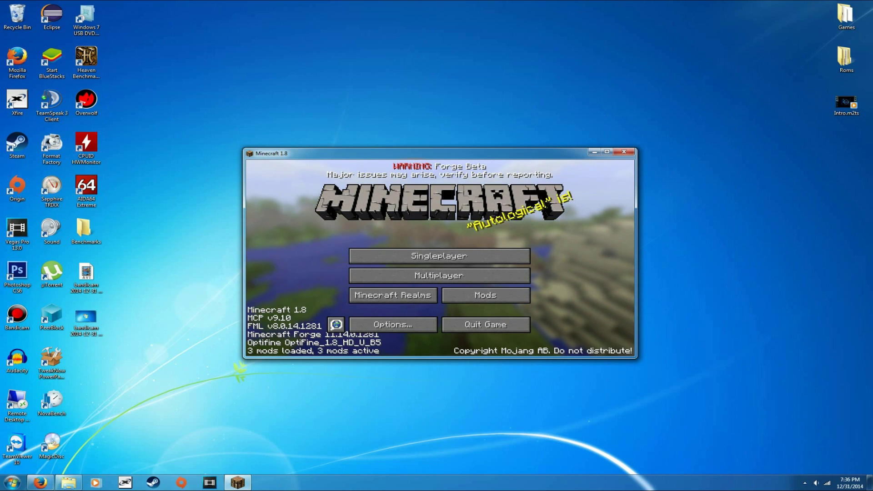
pyautogui.click(393, 324)
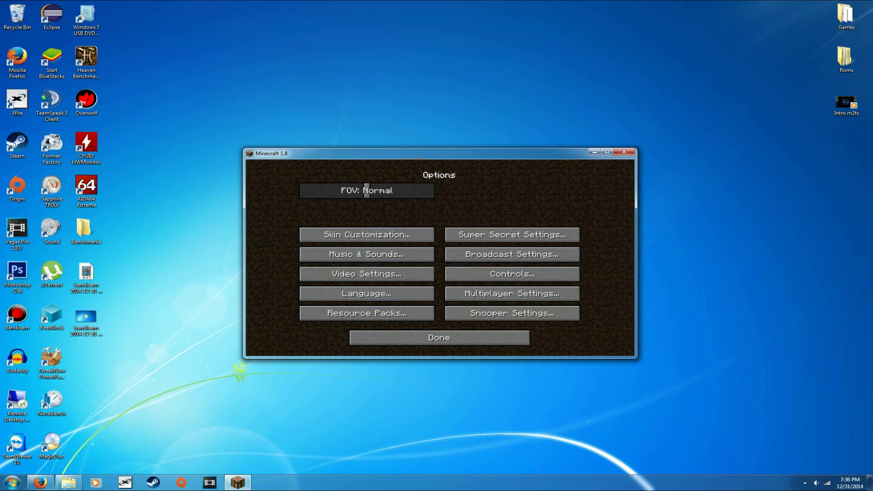
pyautogui.click(367, 274)
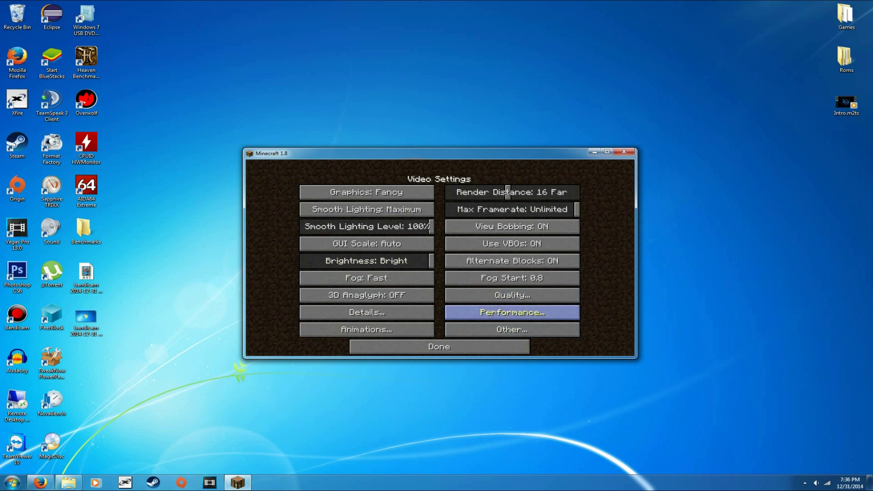
pyautogui.click(512, 313)
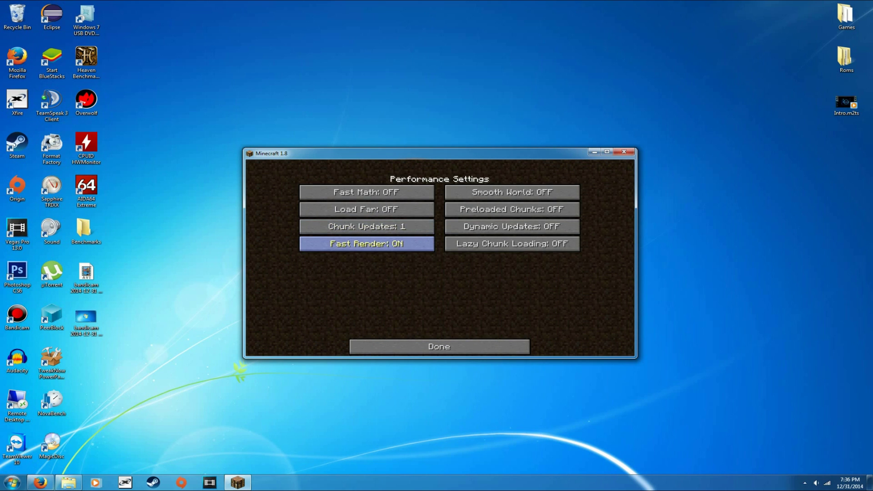
pyautogui.moveTo(367, 244)
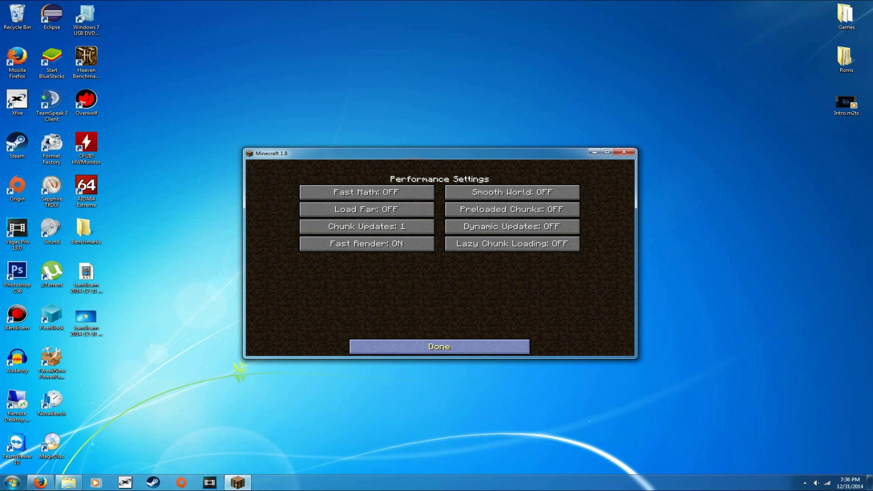
pyautogui.click(439, 347)
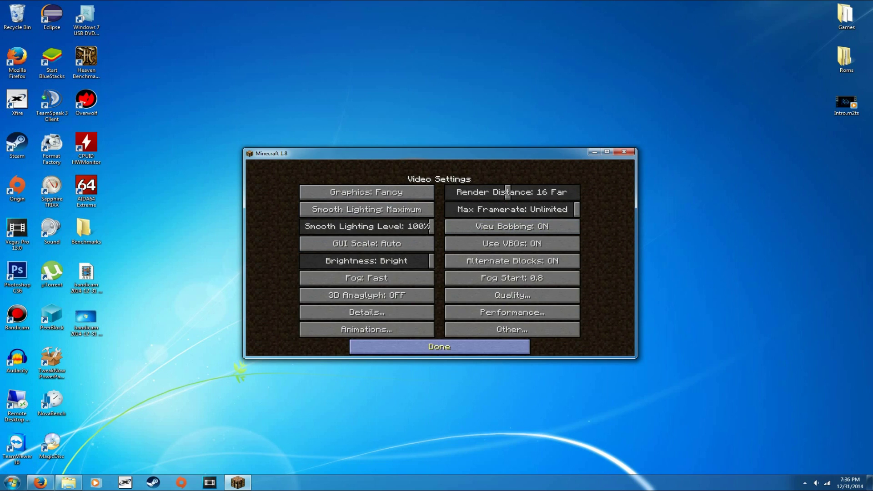
pyautogui.click(439, 346)
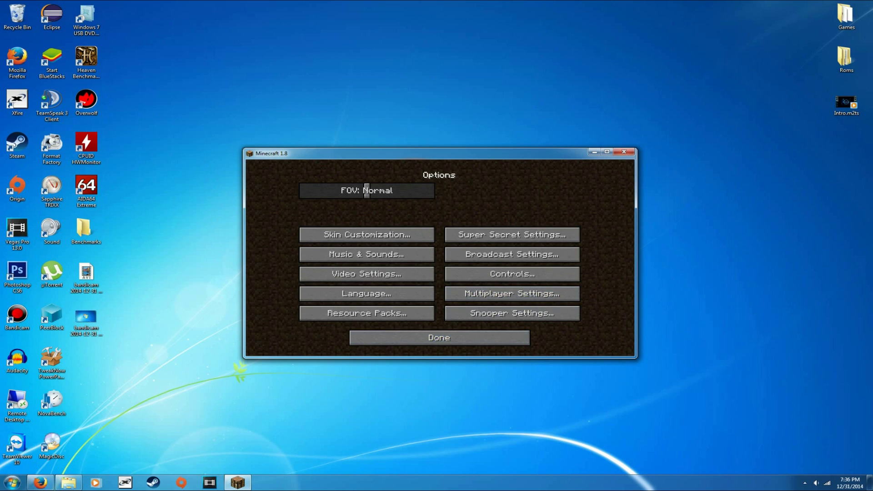
pyautogui.click(440, 337)
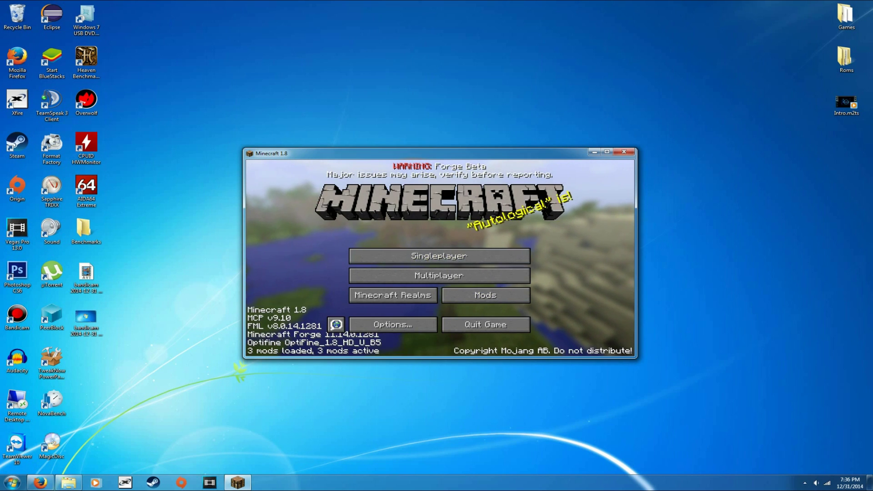
# Step: Load the existing singleplayer world named New World
pyautogui.click(439, 256)
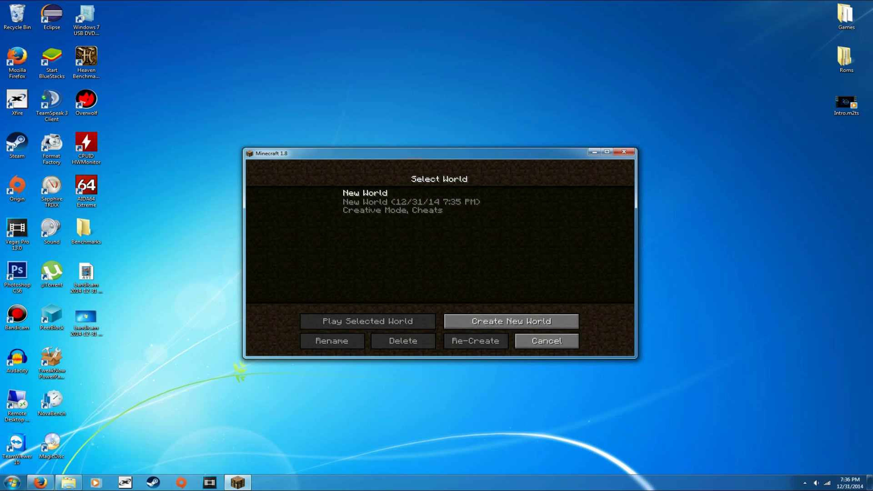
pyautogui.click(409, 202)
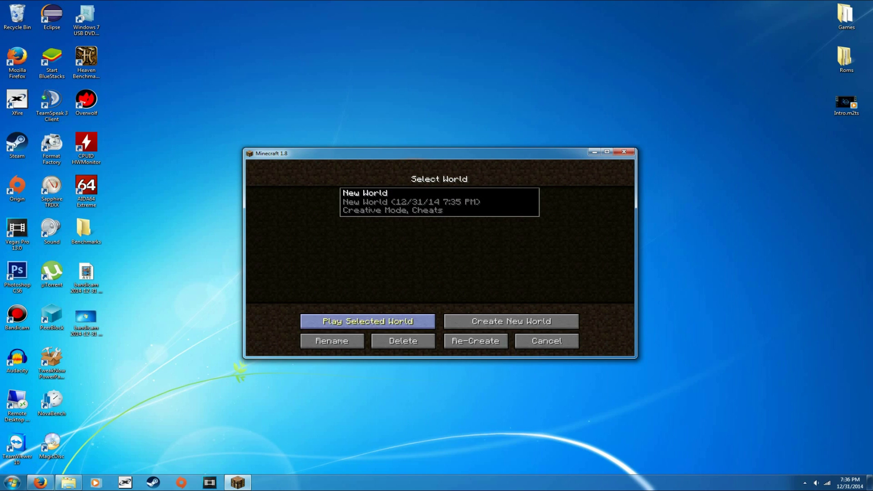
pyautogui.click(367, 321)
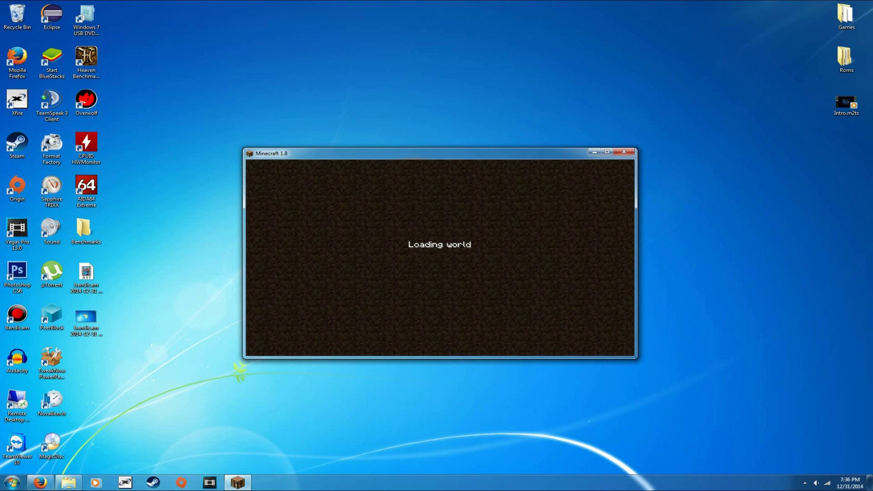